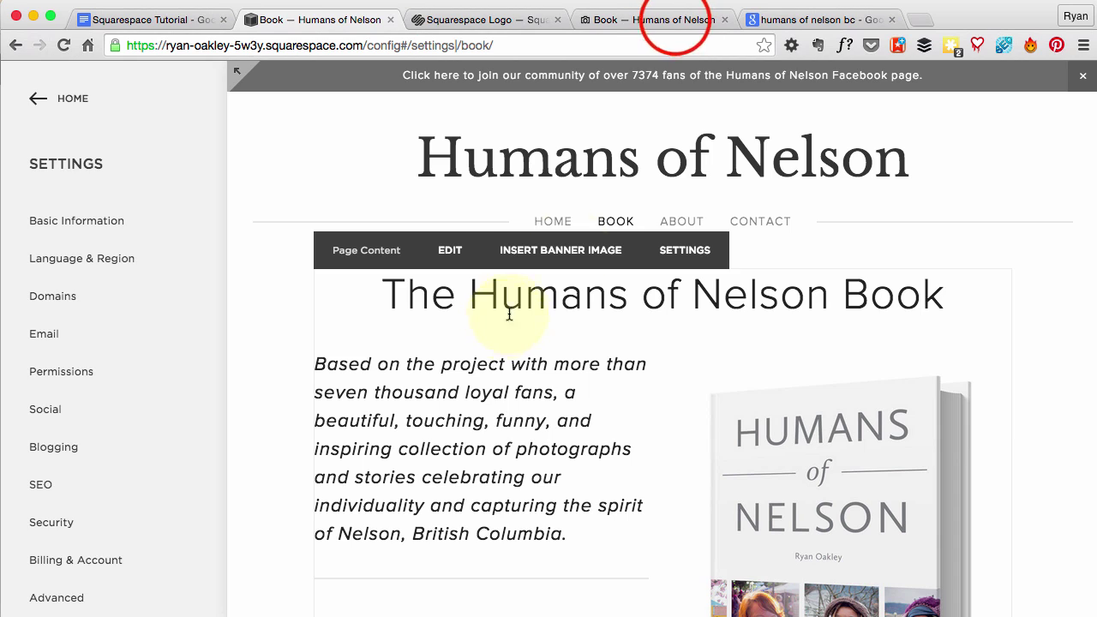
# Step: View the live Humans of Nelson Book page at humansofnelsonbc.ca/book/
pyautogui.click(673, 19)
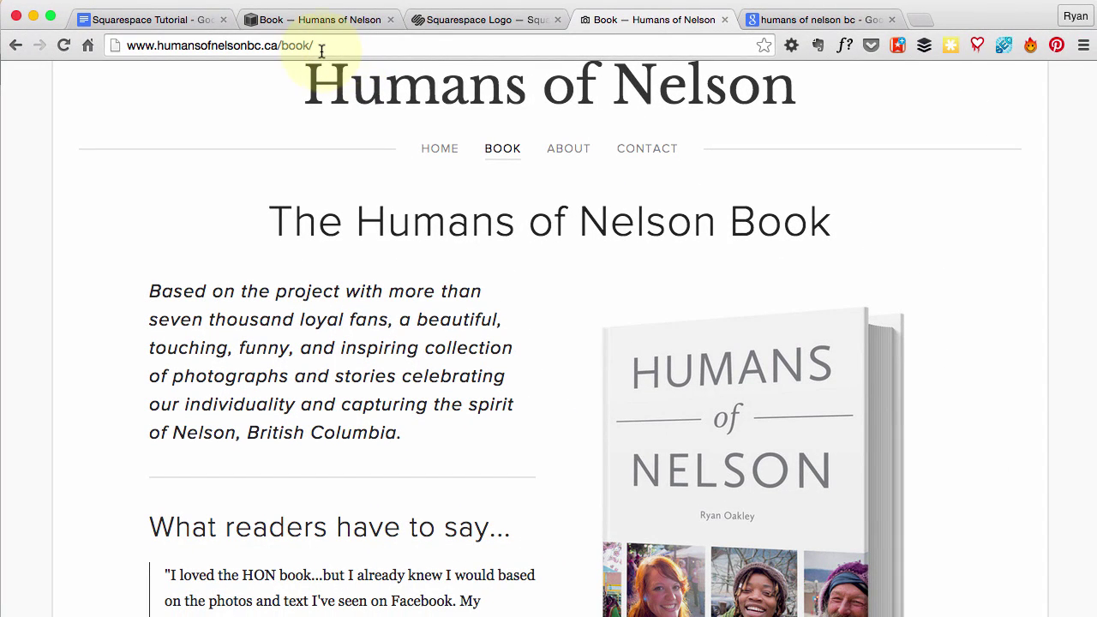
# Step: Return to the Squarespace editor's Settings panel for the Humans of Nelson site
pyautogui.click(324, 20)
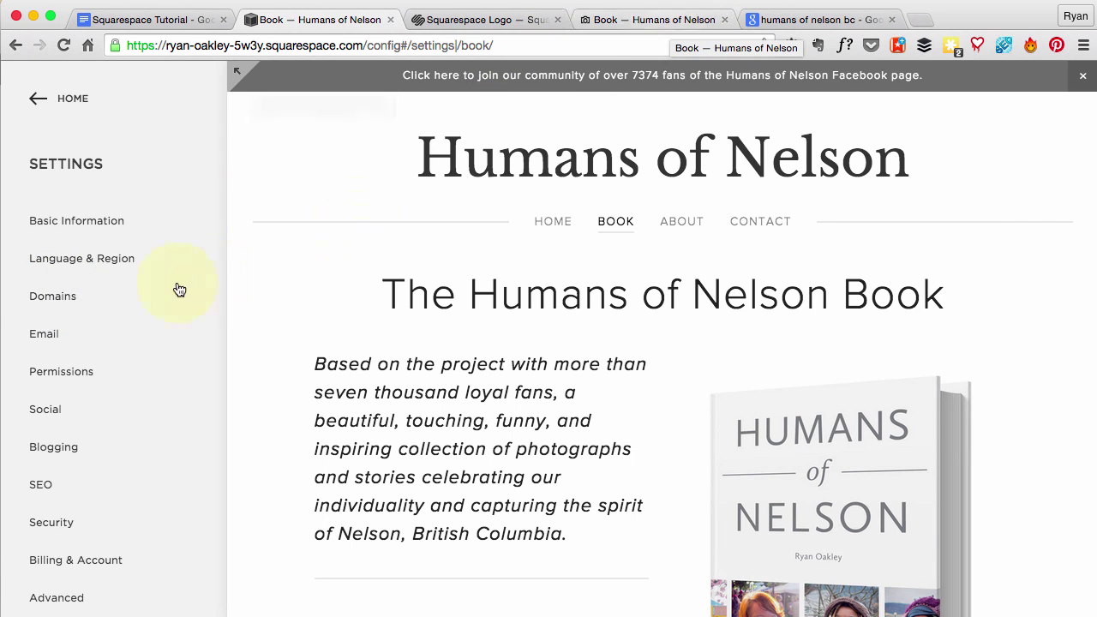
pyautogui.click(53, 299)
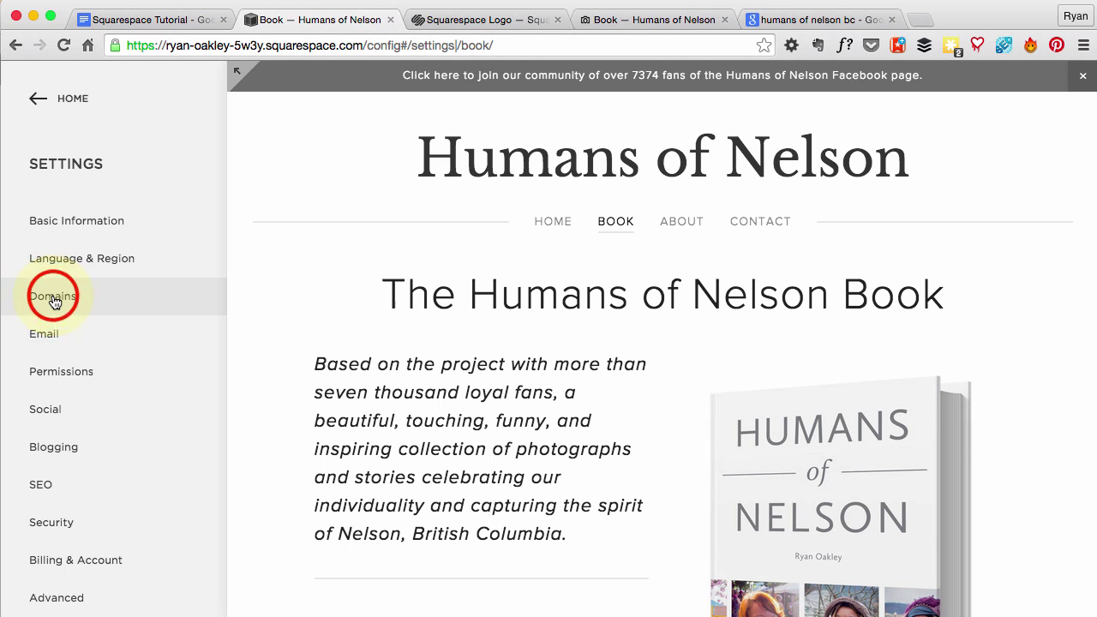
# Step: Open Domains and inspect the built-in squarespace.com domain's Site ID
pyautogui.click(53, 300)
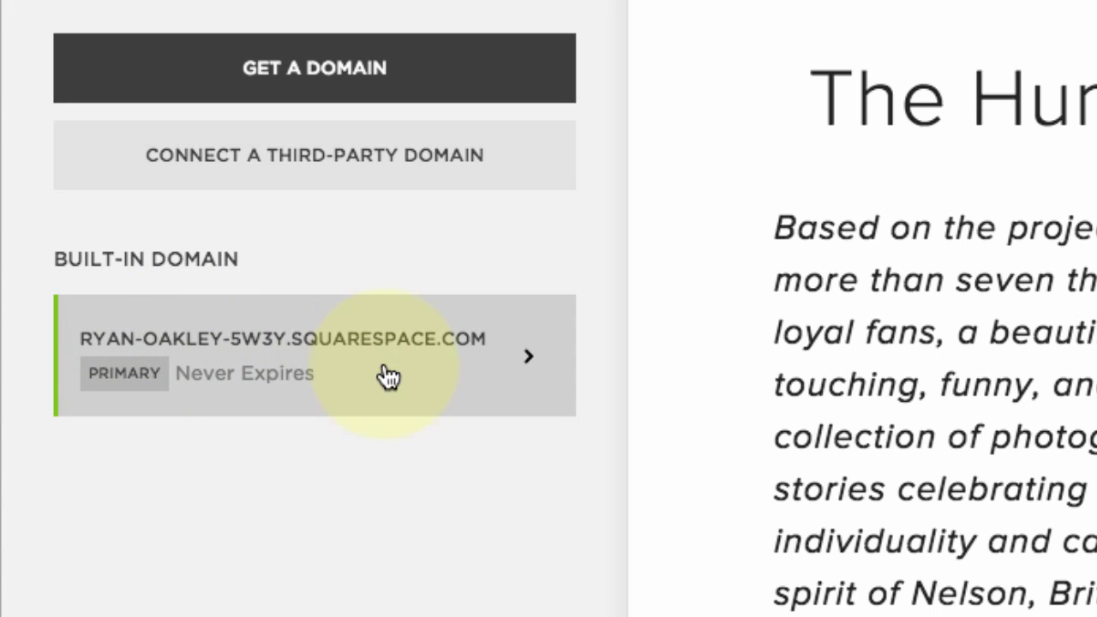
pyautogui.click(433, 373)
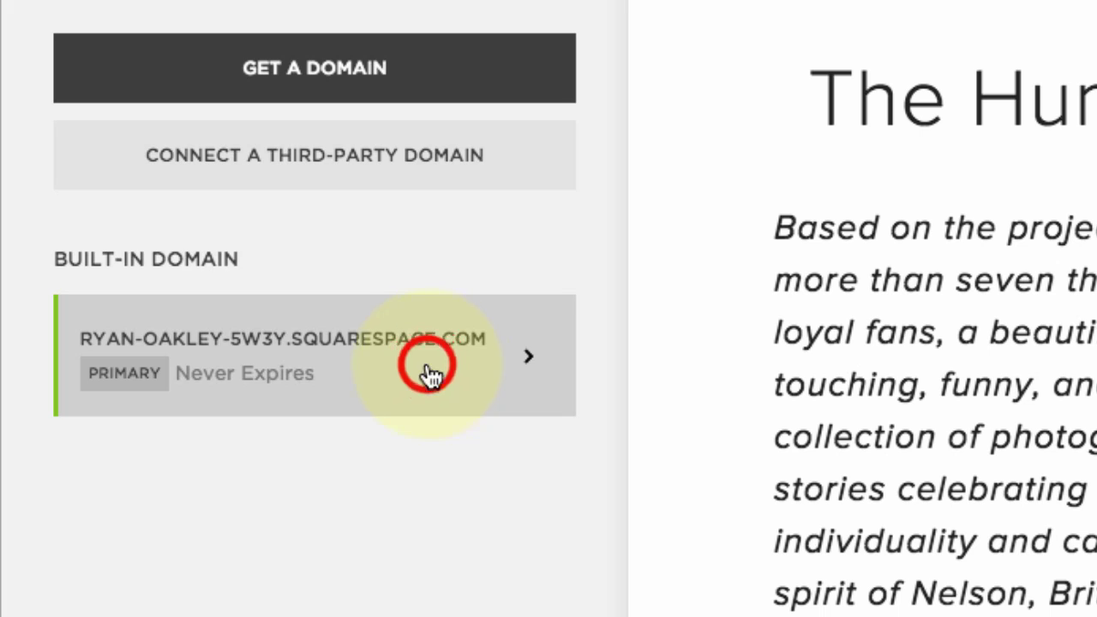
pyautogui.moveTo(198, 382); pyautogui.dragTo(252, 381)
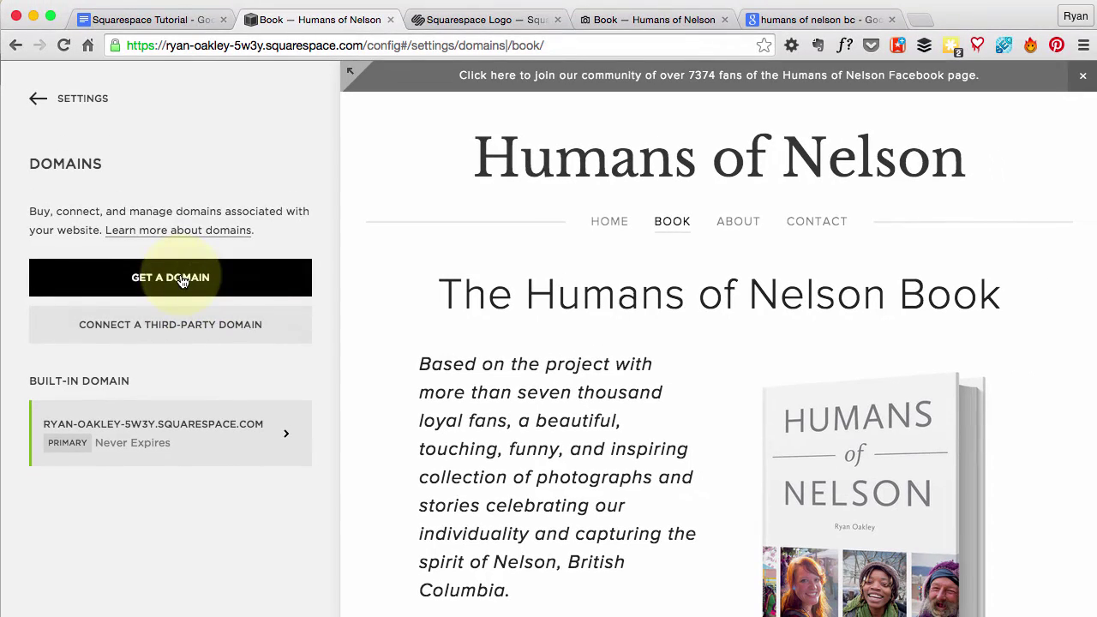
# Step: Search 'humansofnelsonbc', add humansofnelsonbc.com to the cart and proceed to checkout
pyautogui.click(310, 89)
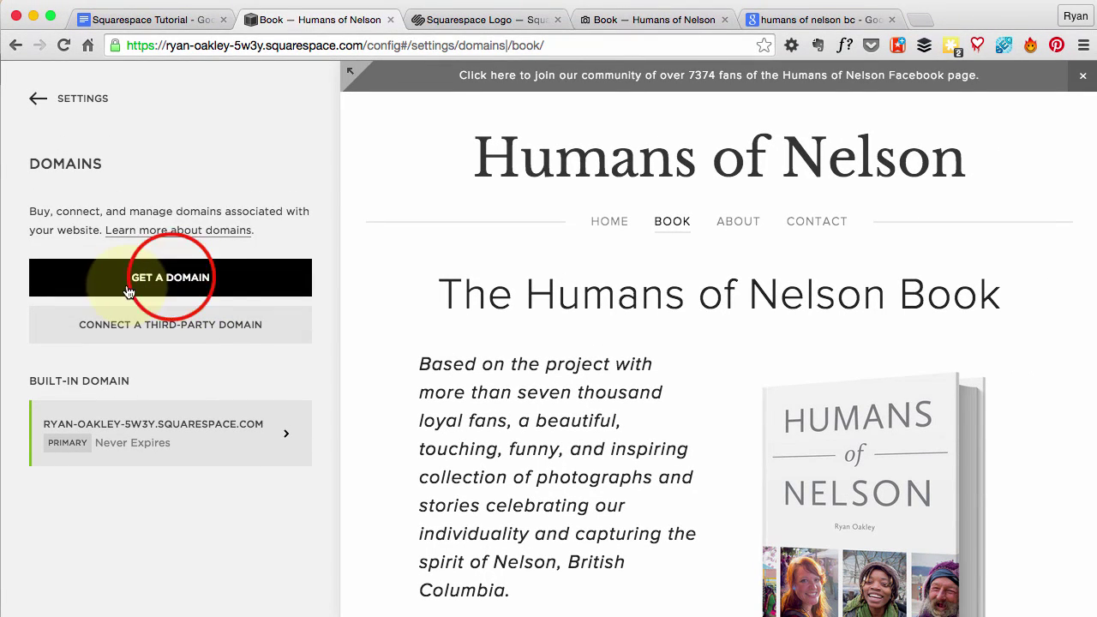
pyautogui.click(120, 153)
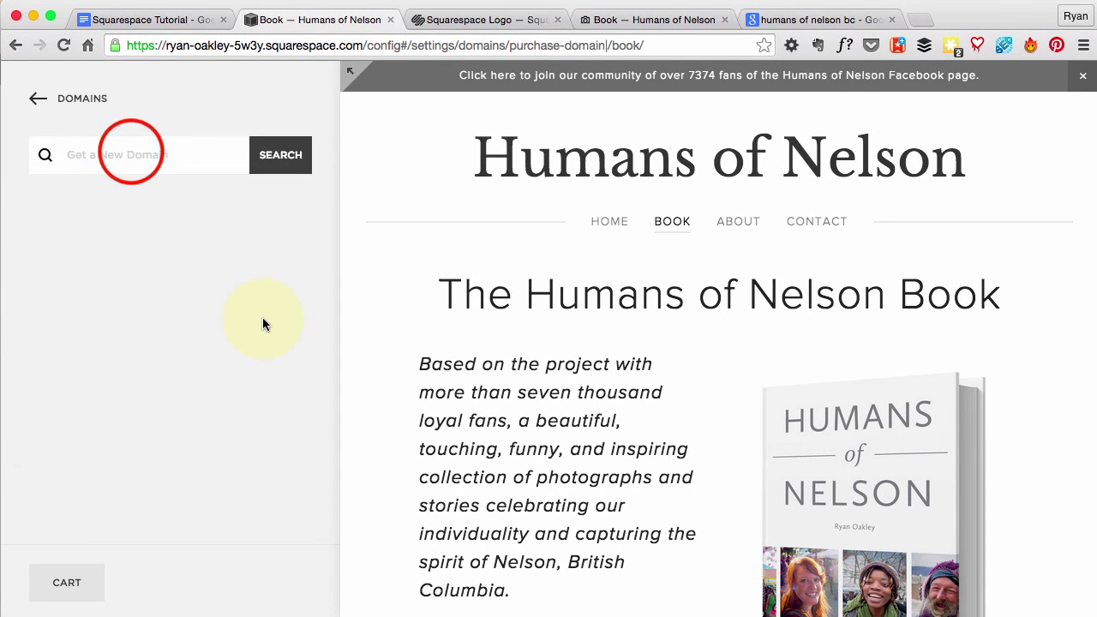
pyautogui.write('humansofnels')
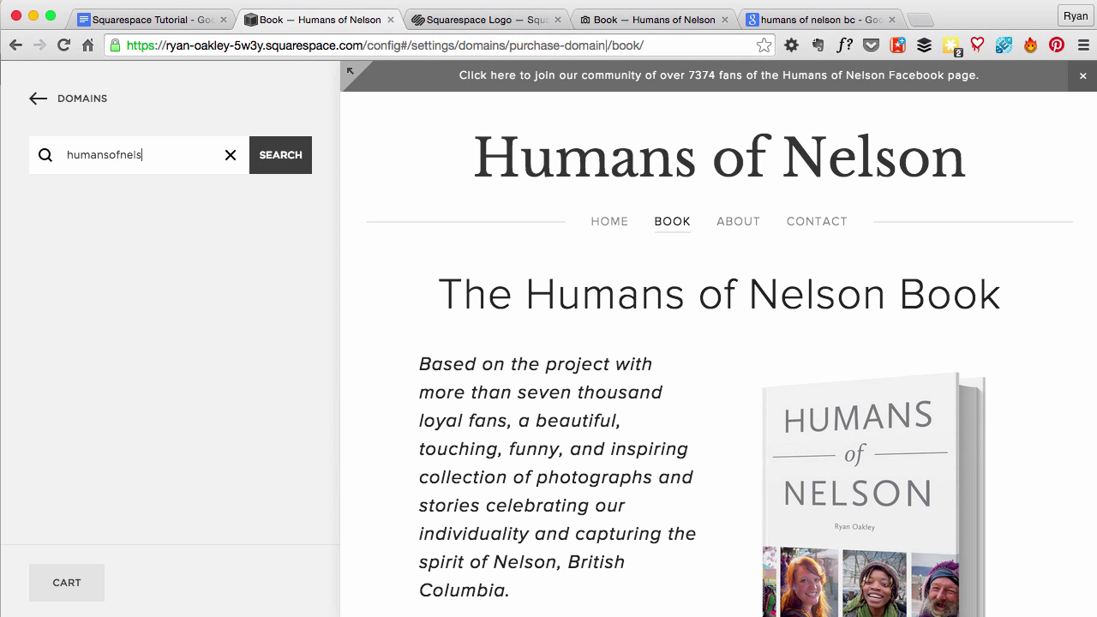
pyautogui.write('onbc')
pyautogui.click(274, 156)
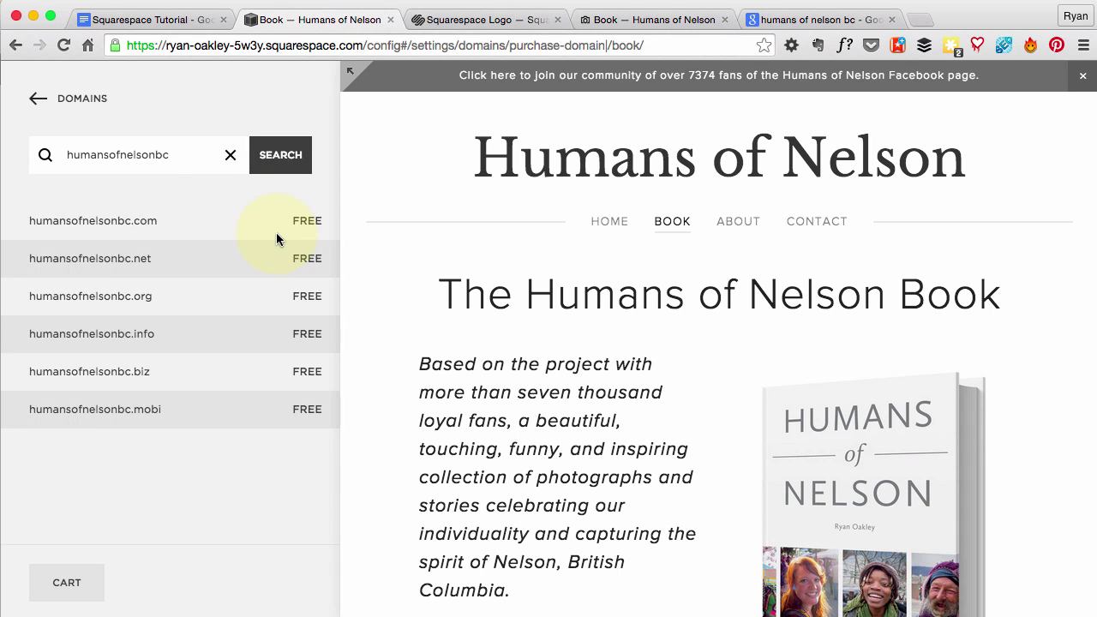
pyautogui.moveTo(78, 231)
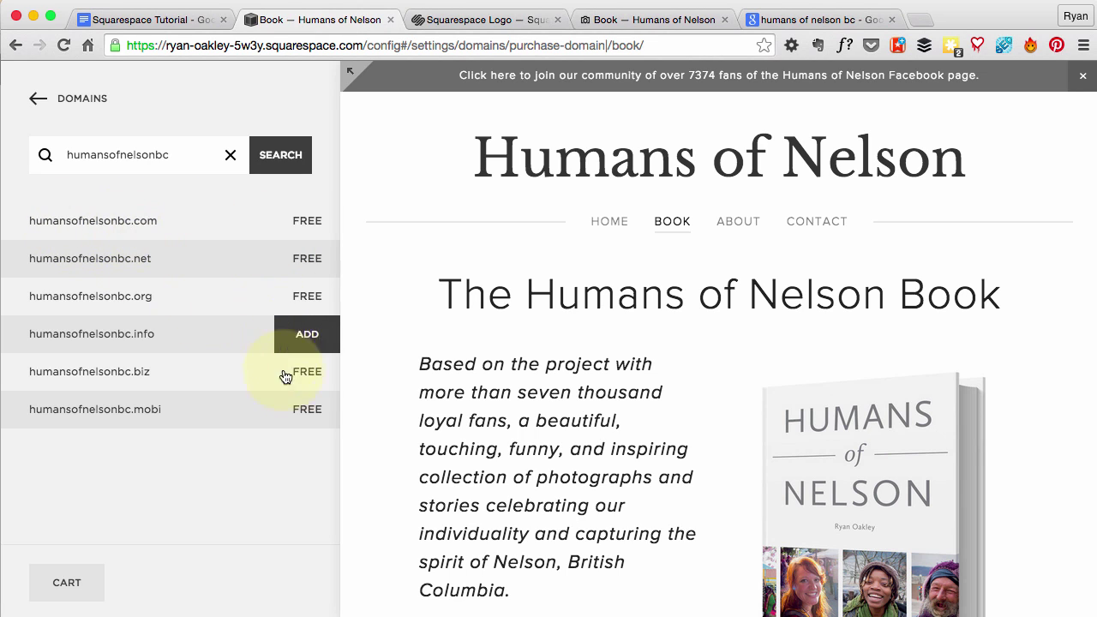
pyautogui.moveTo(187, 329)
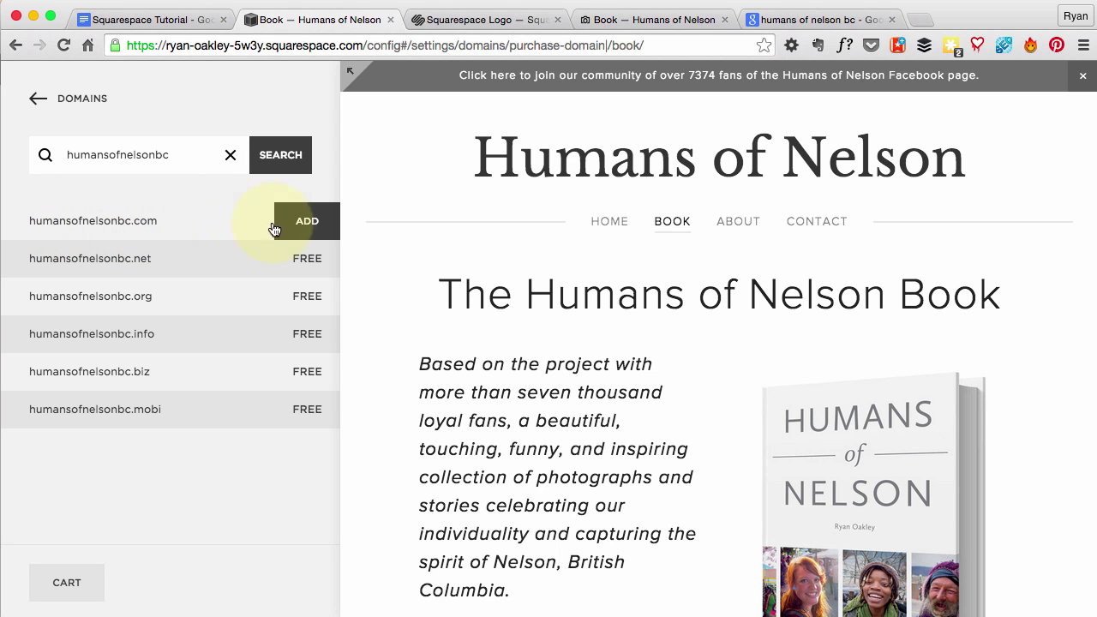
pyautogui.click(307, 221)
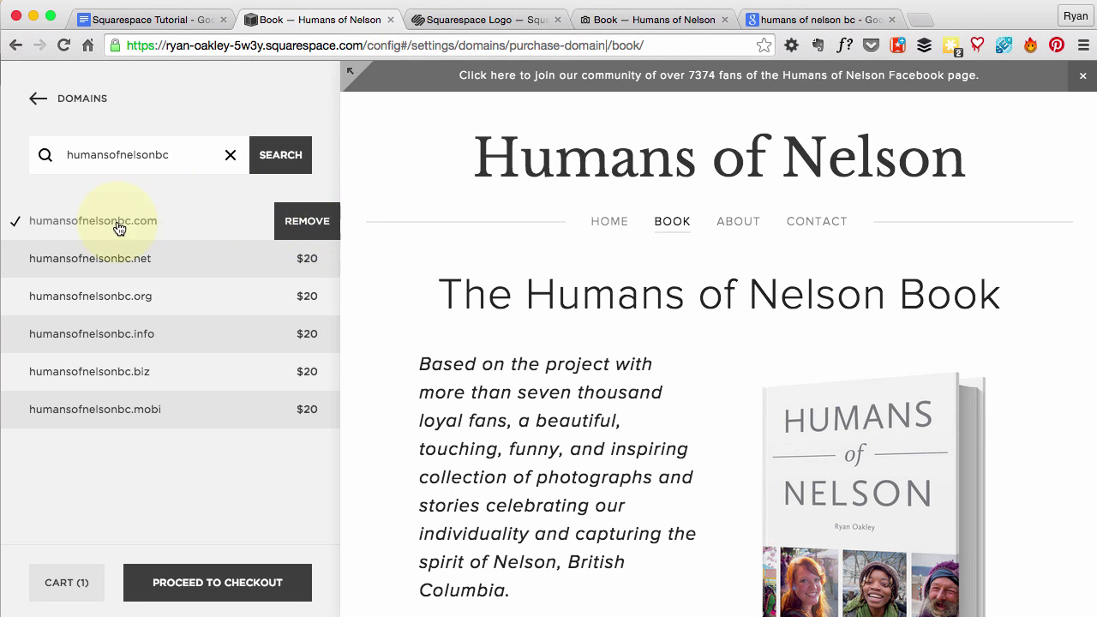
pyautogui.click(257, 582)
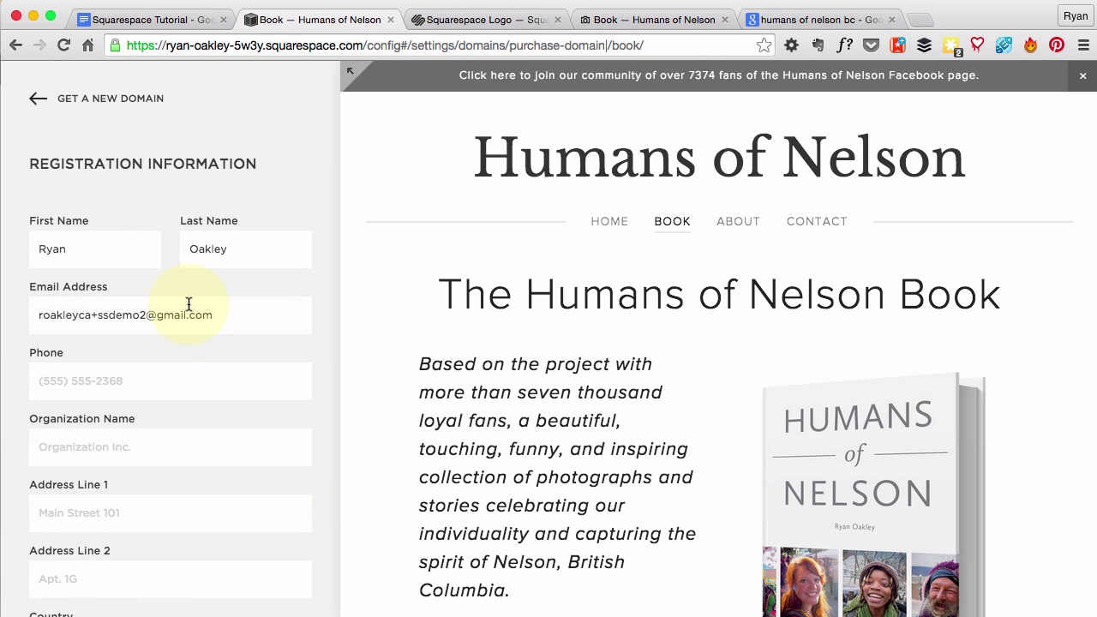
# Step: Confirm and complete the purchase of humansofnelsonbc.com, free for the first year
pyautogui.scroll(-3, 131, 342)
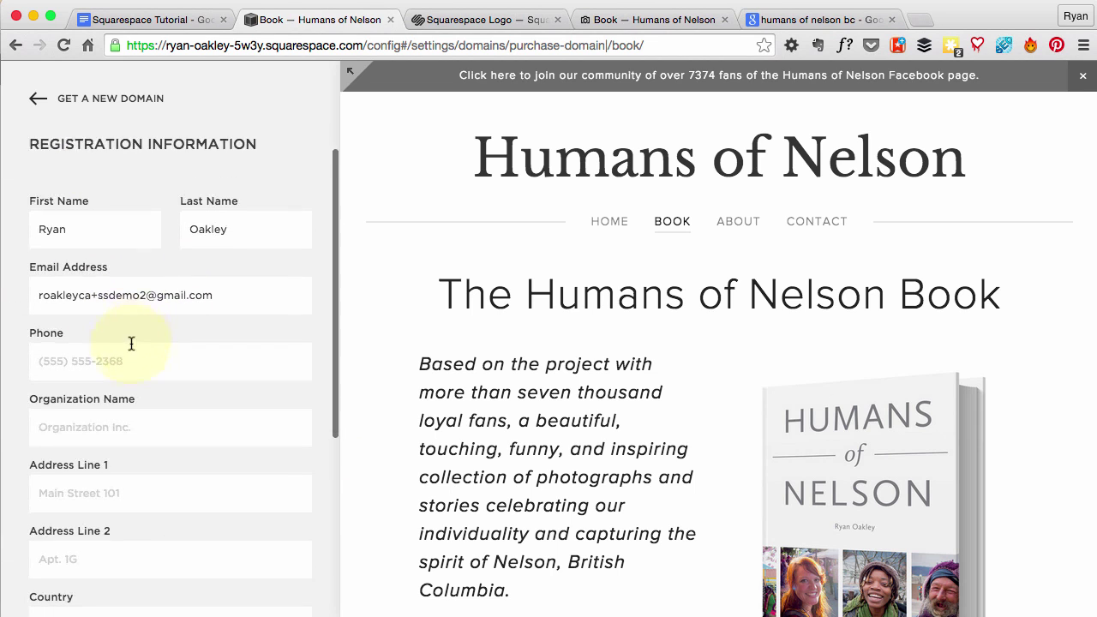
pyautogui.scroll(-9, 130, 342)
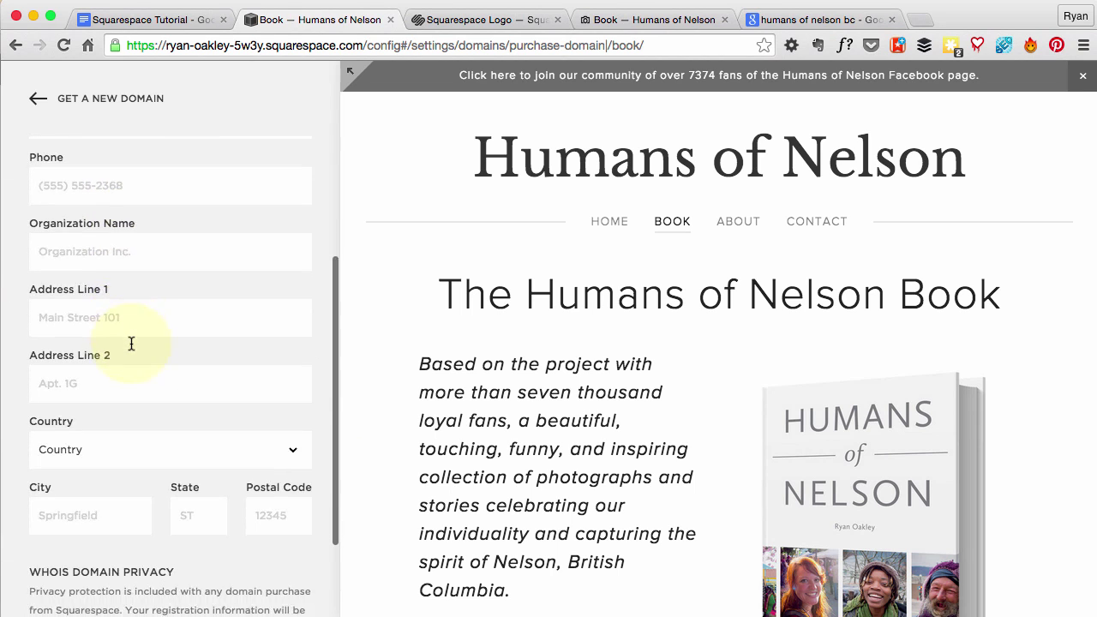
pyautogui.scroll(5, 133, 347)
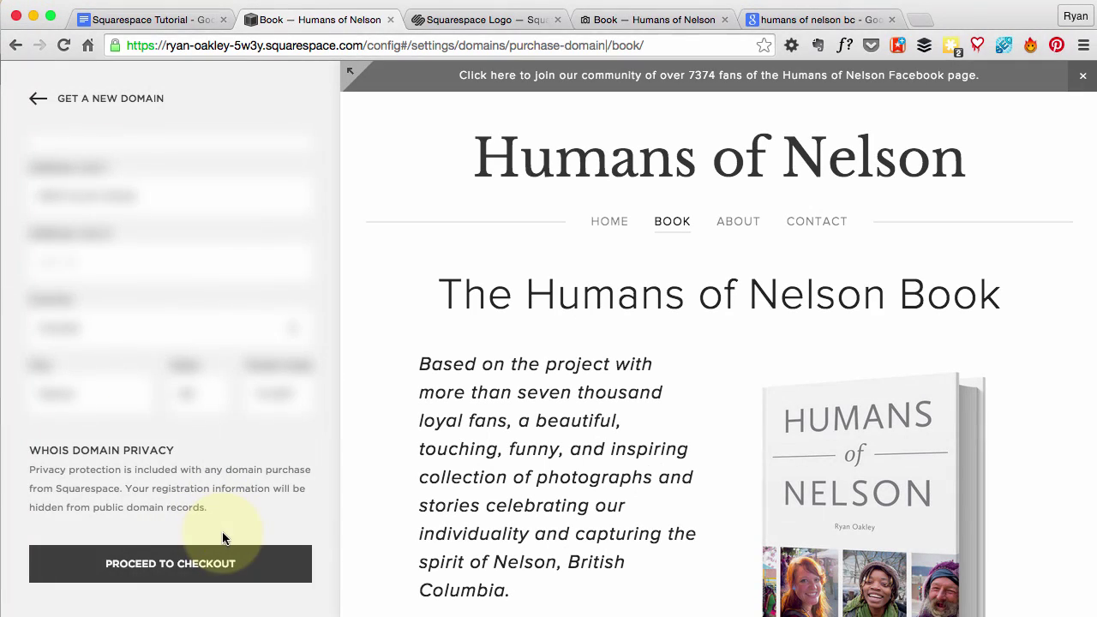
pyautogui.click(182, 567)
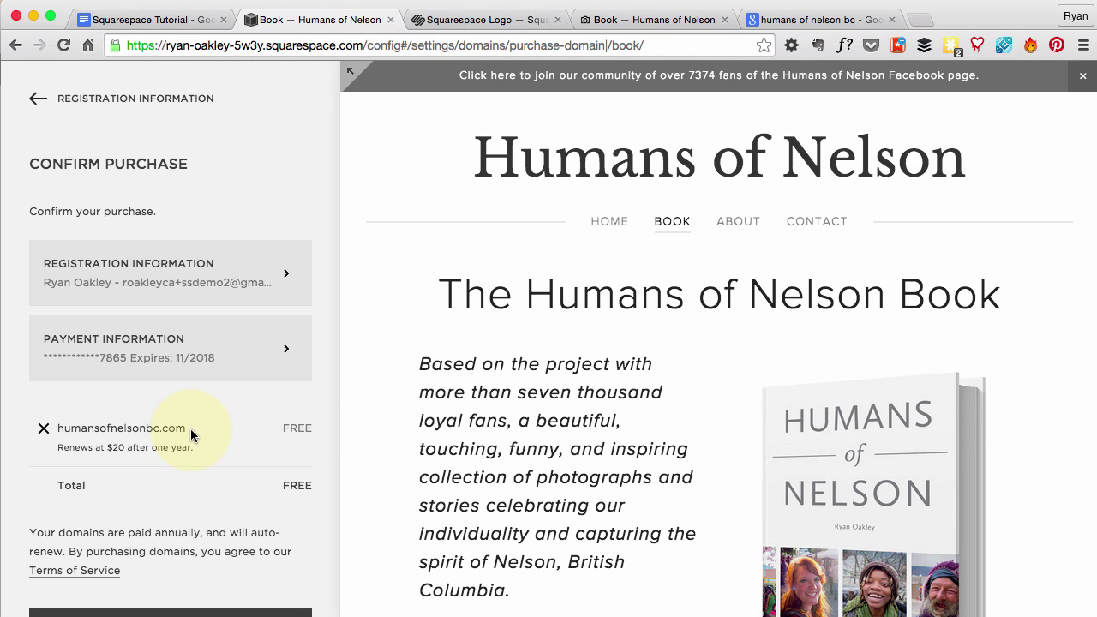
pyautogui.scroll(-2, 200, 546)
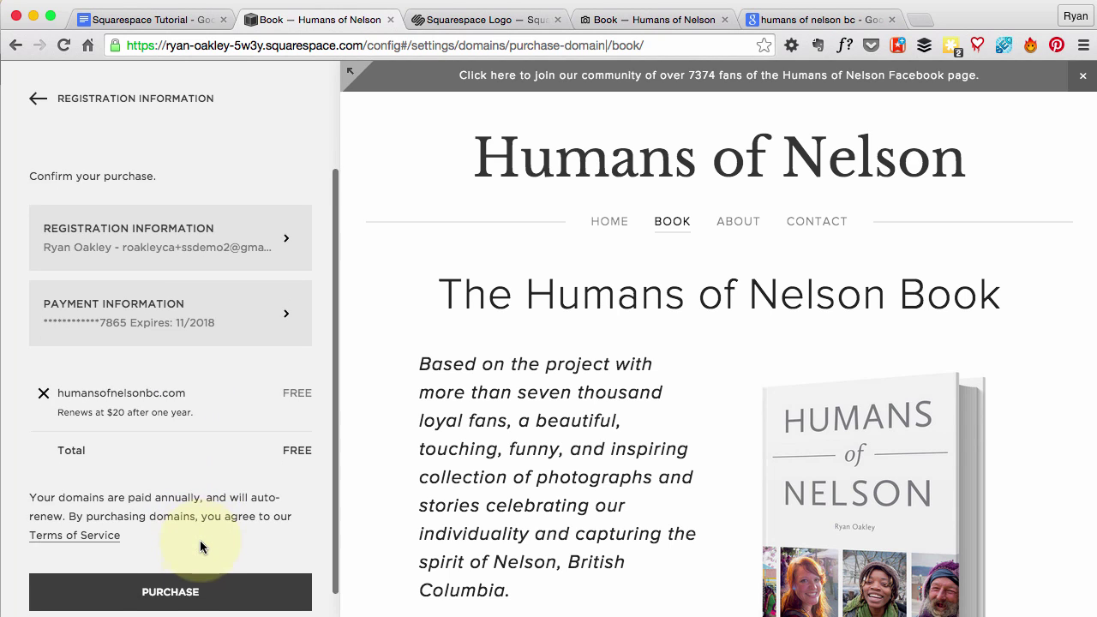
pyautogui.scroll(-2, 200, 547)
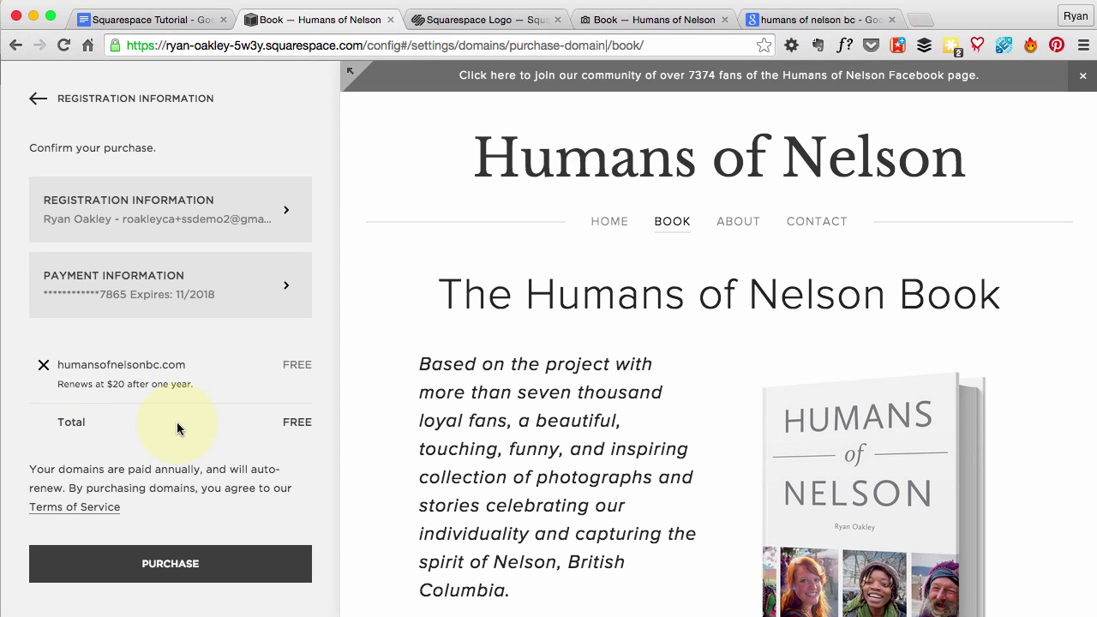
pyautogui.click(163, 566)
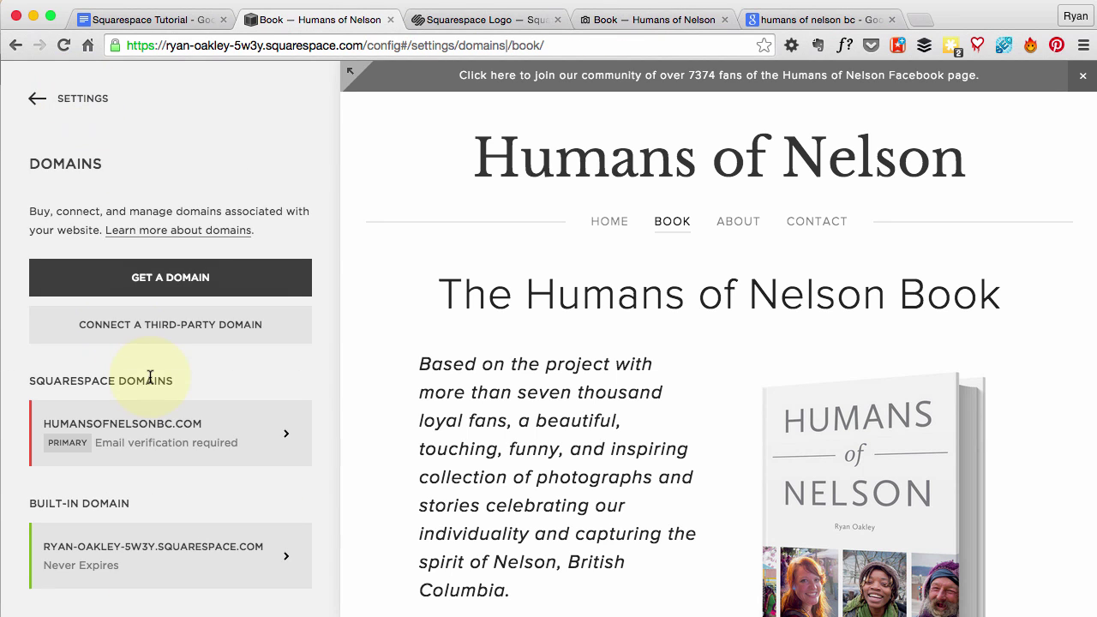
# Step: Open humansofnelsonbc.com's details to review its primary status and February 2016 auto-renewal
pyautogui.click(206, 452)
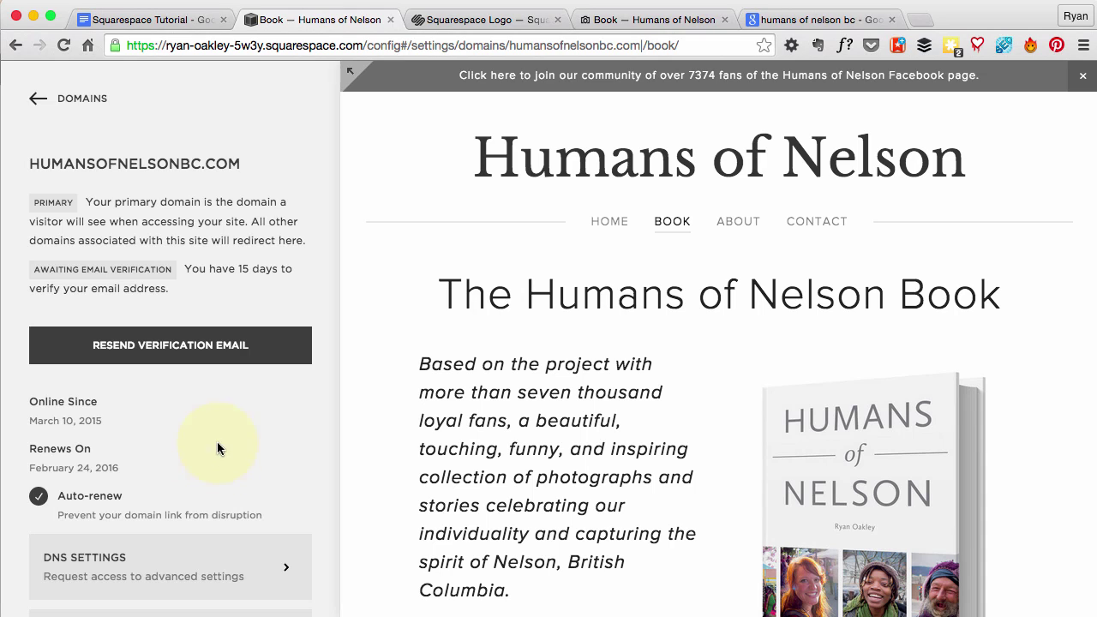
pyautogui.click(921, 20)
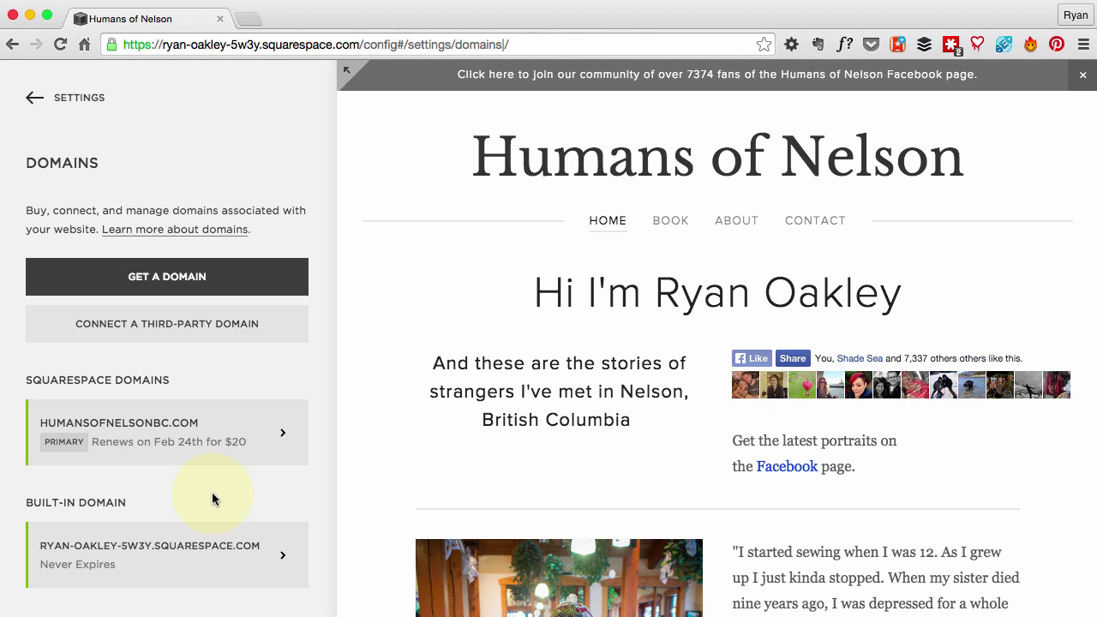
pyautogui.scroll(-1, 364, 502)
pyautogui.scroll(1, 293, 129)
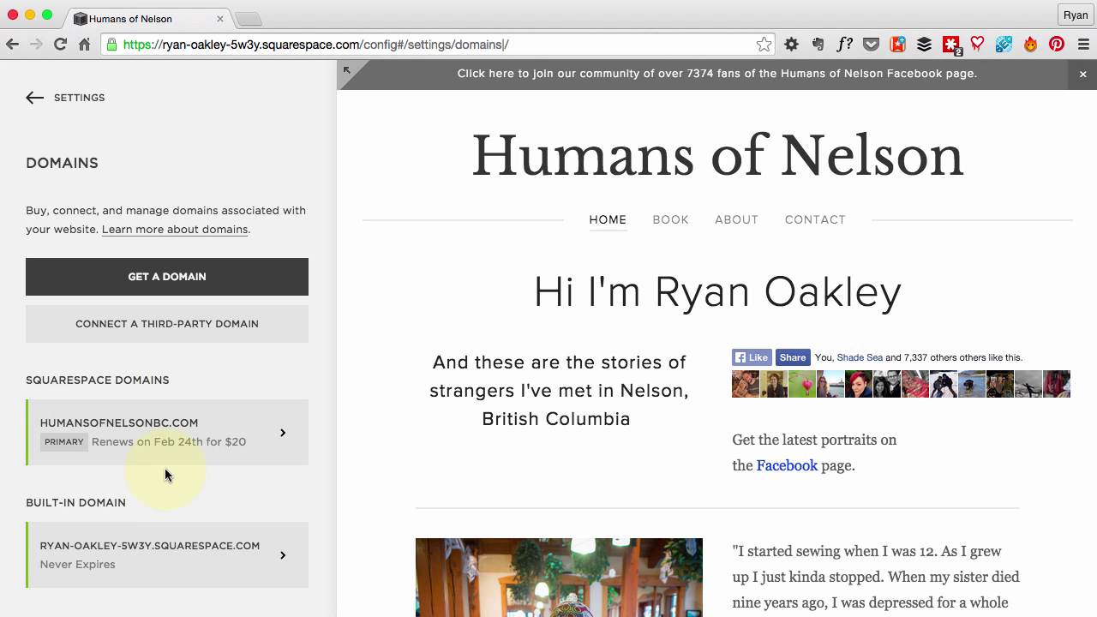
pyautogui.click(164, 433)
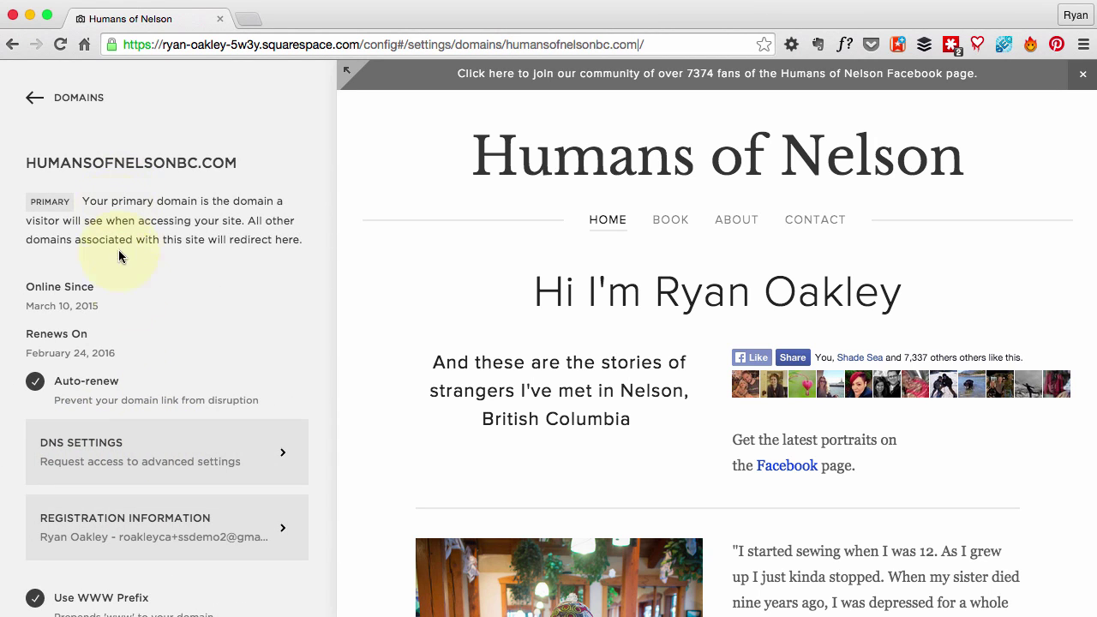
pyautogui.scroll(-3, 147, 385)
pyautogui.scroll(3, 147, 386)
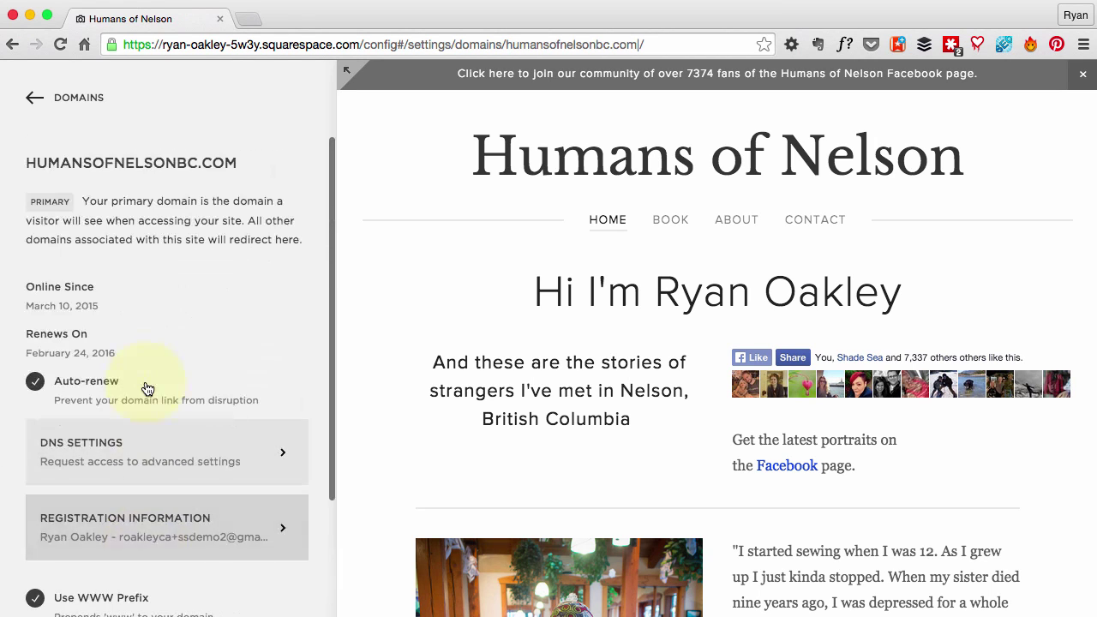
# Step: Load humansofnelsonbc.com in a new Chrome tab to confirm it serves the site
pyautogui.click(254, 24)
pyautogui.click(250, 45)
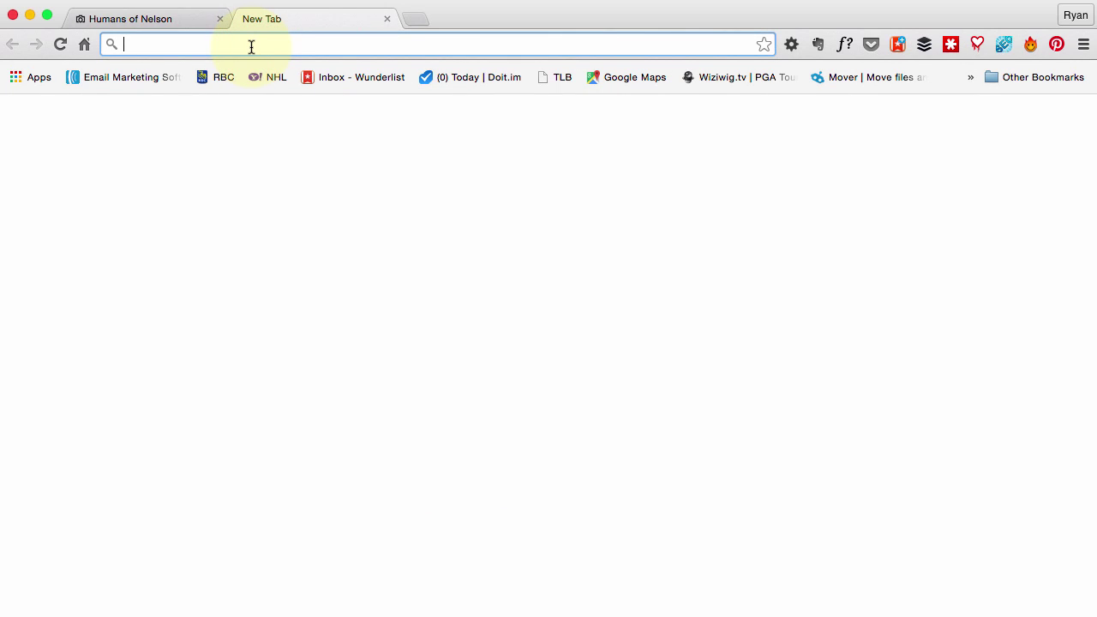
pyautogui.write('humansof')
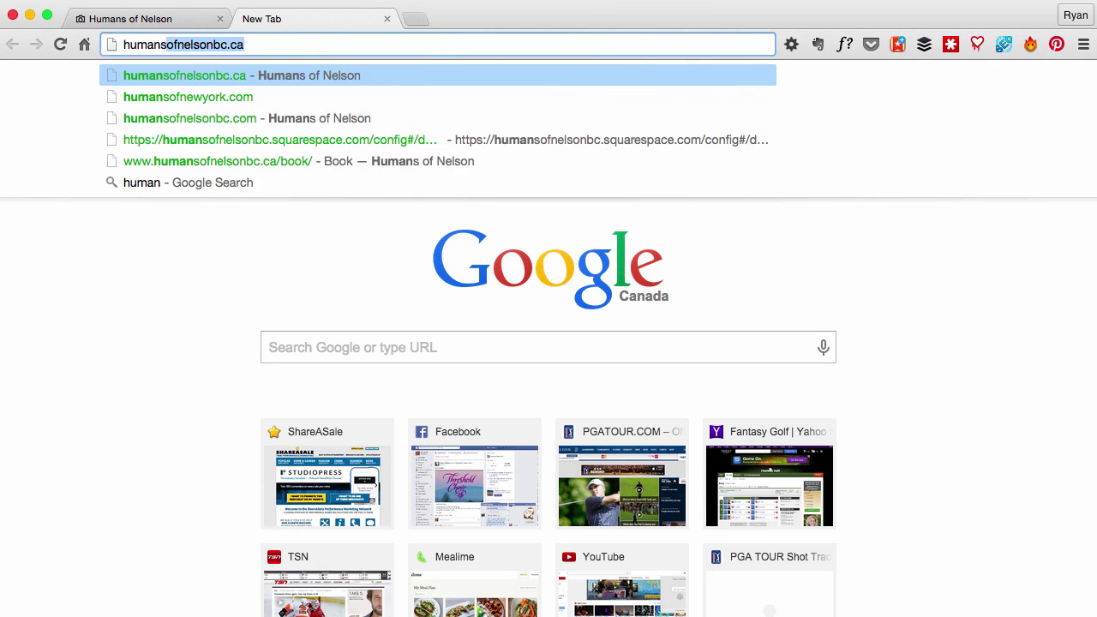
pyautogui.write('nelsonbc')
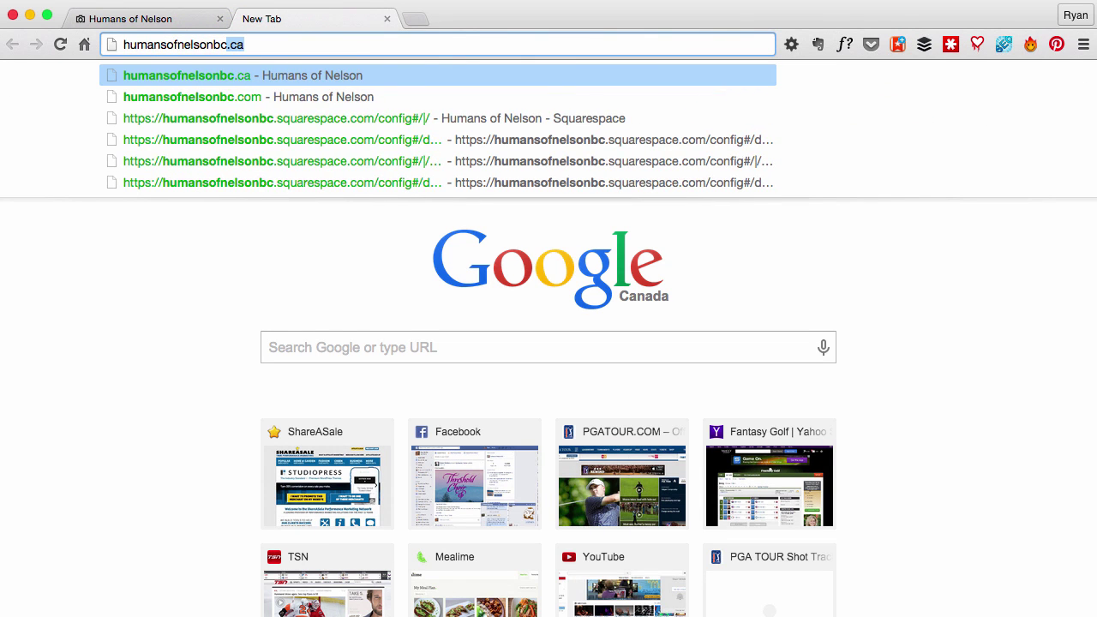
pyautogui.write('.com')
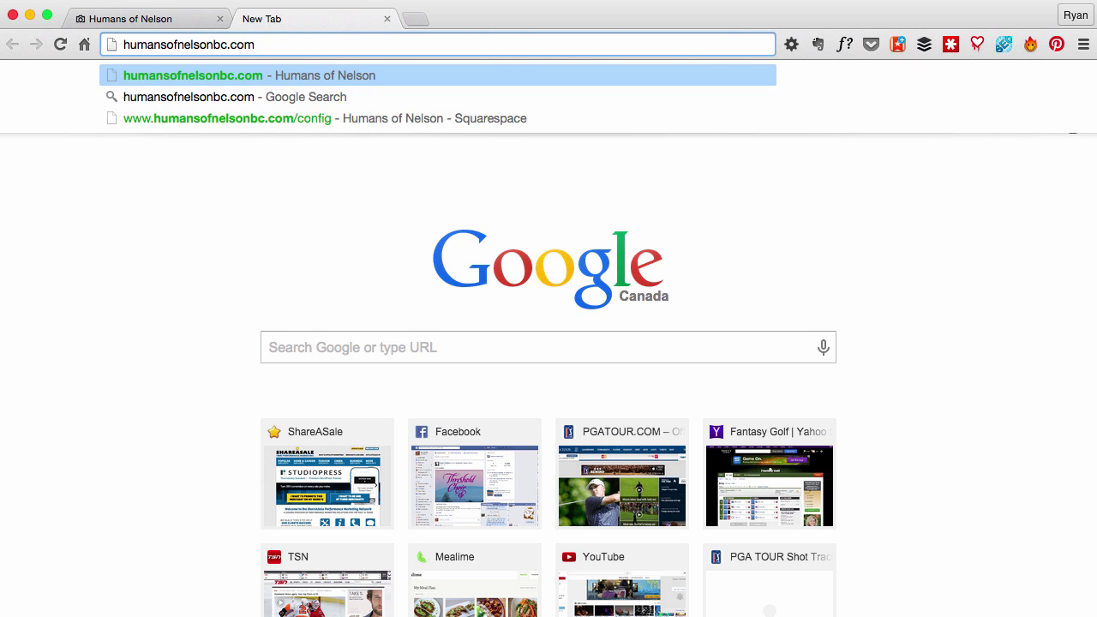
pyautogui.press('Return')
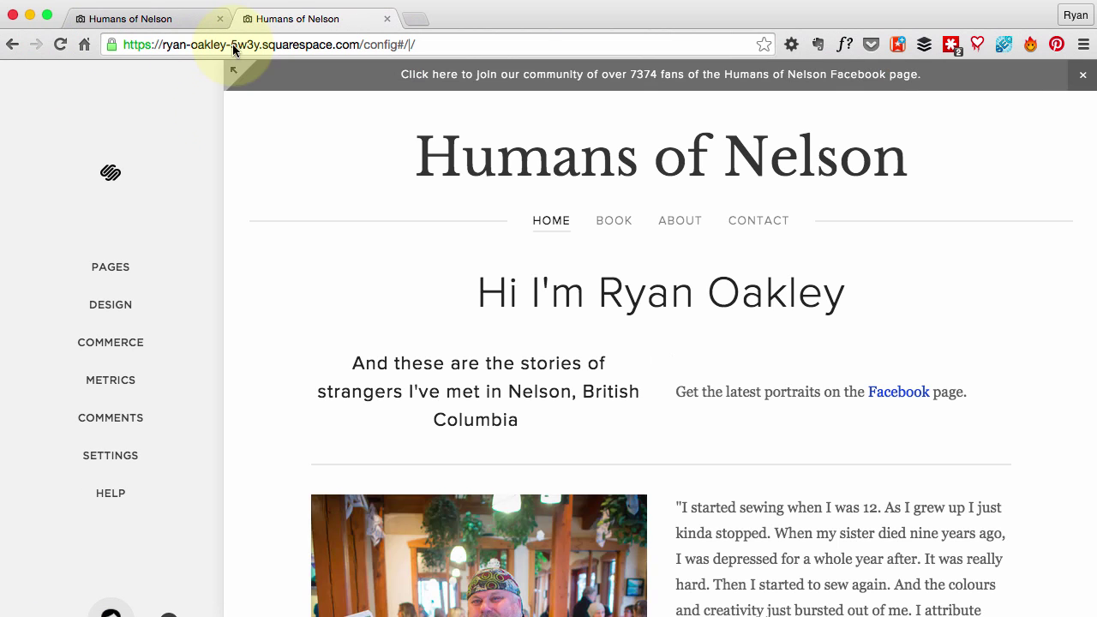
pyautogui.moveTo(413, 393)
pyautogui.scroll(-3, 413, 392)
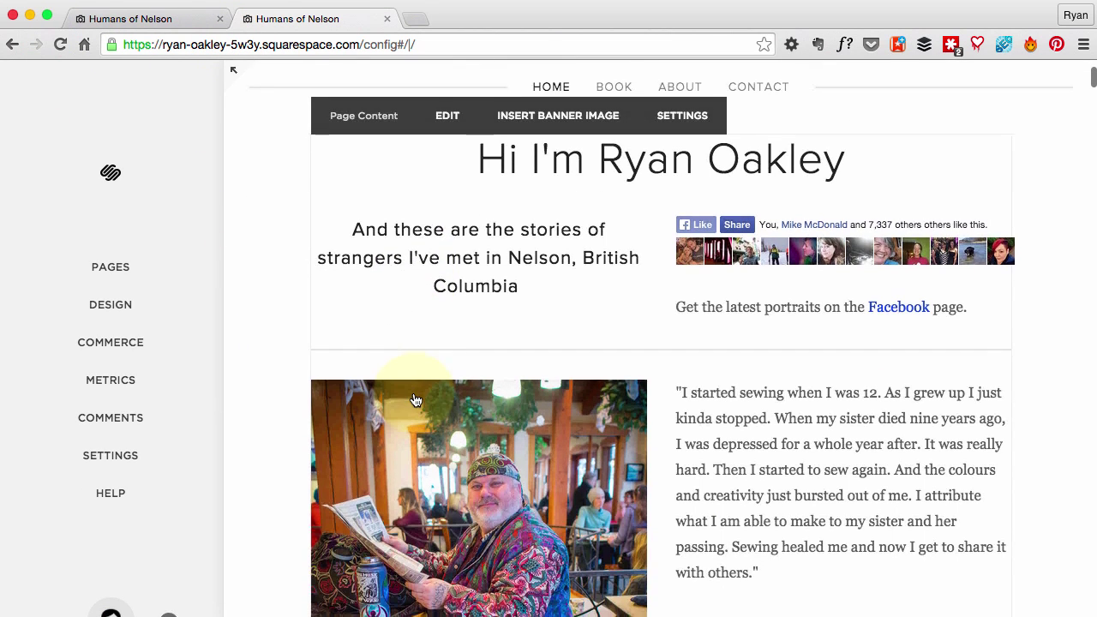
pyautogui.scroll(2, 264, 332)
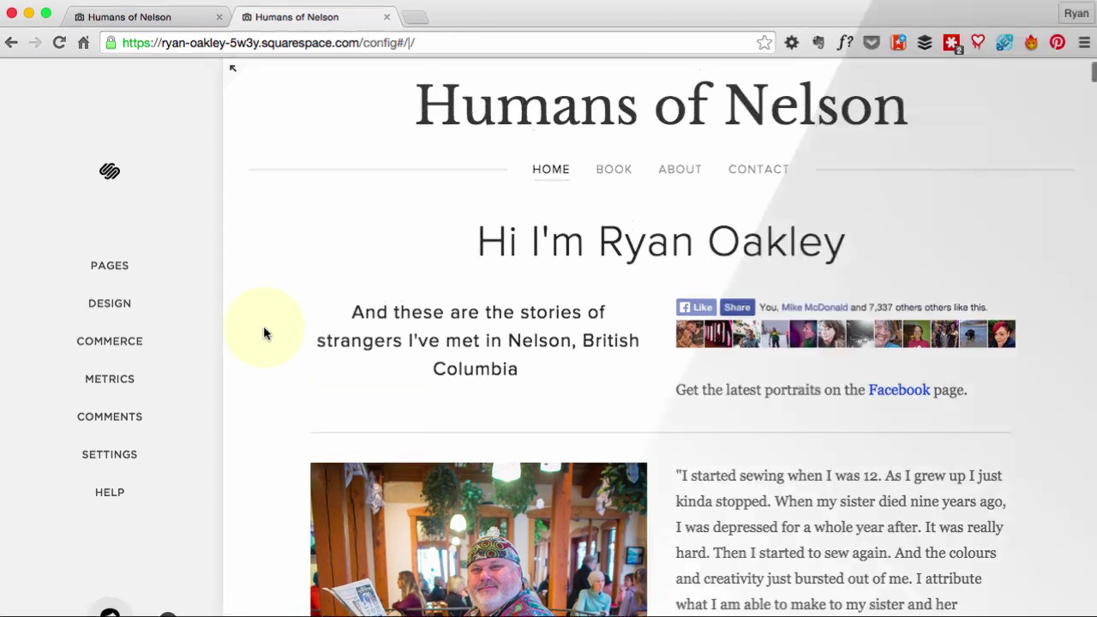